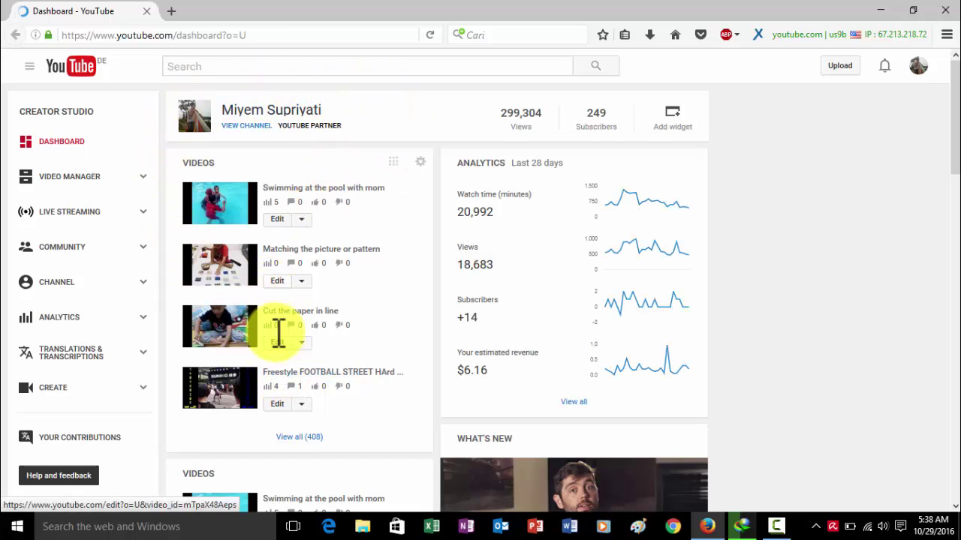
Open the end screen editor for the video "Cut the paper in line" and dismiss the feature introduction
left_click(275, 343)
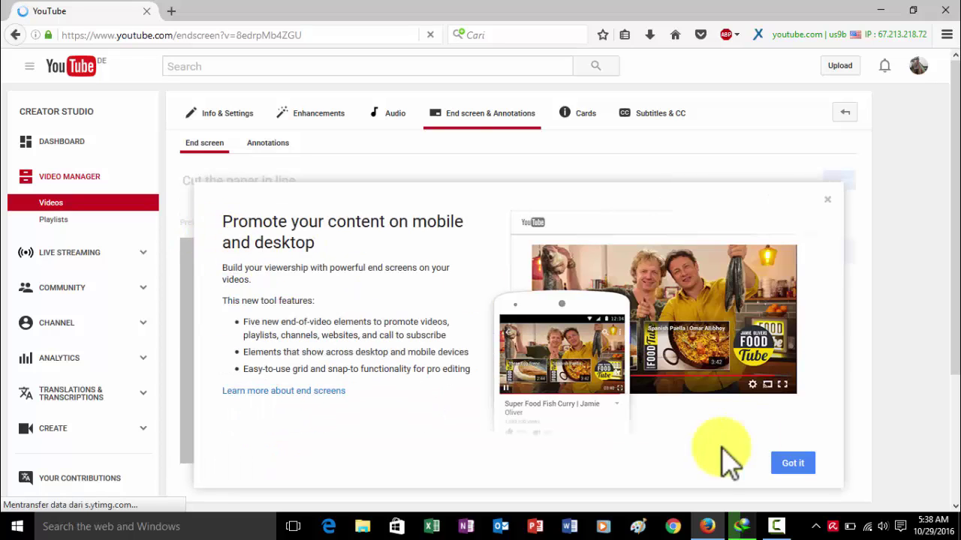
left_click(786, 464)
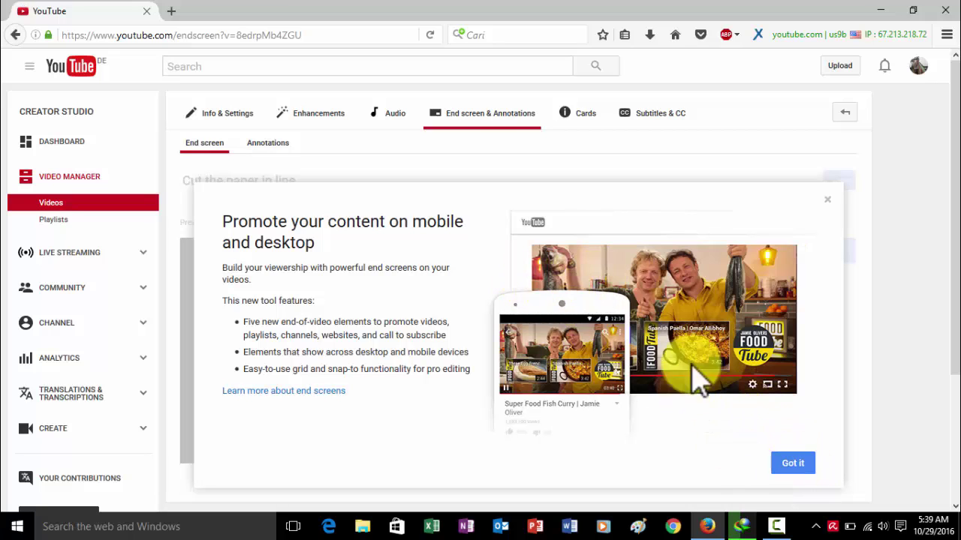
left_click(796, 469)
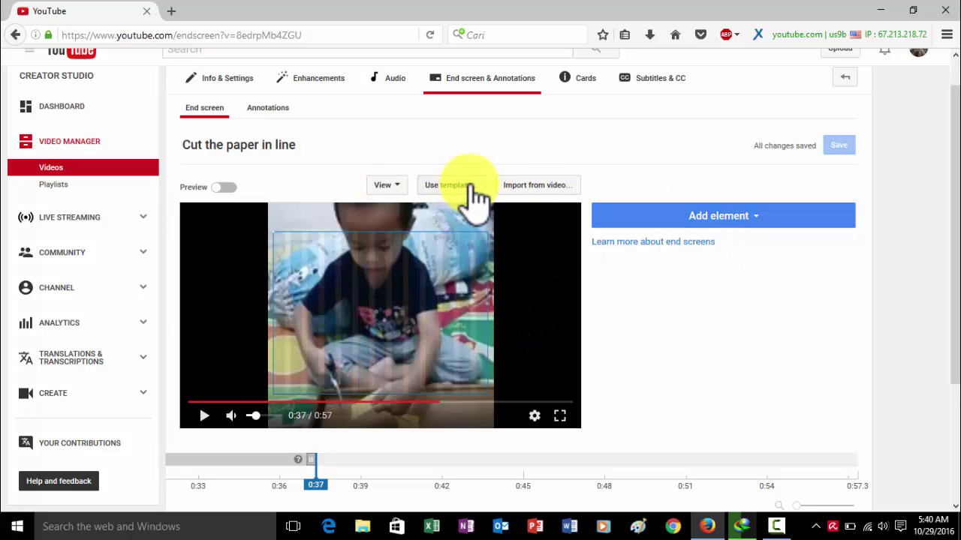
Add a Subscribe element to the end screen, and enable link elements by accepting the external links terms
left_click(732, 217)
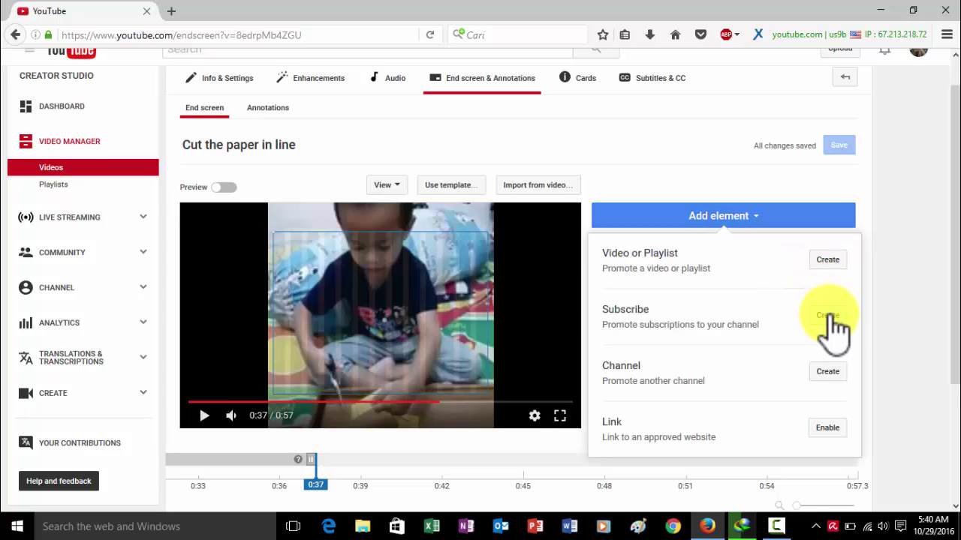
left_click(828, 315)
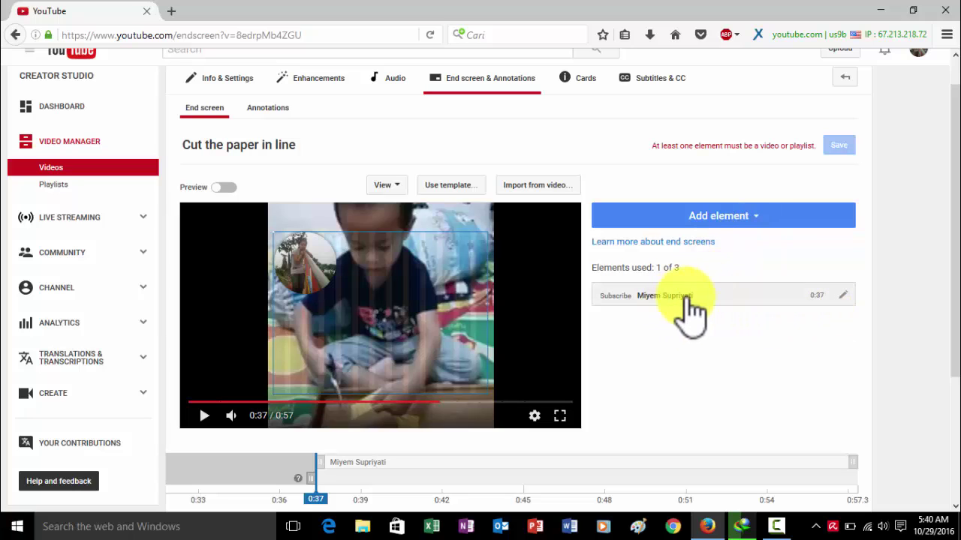
left_click(718, 223)
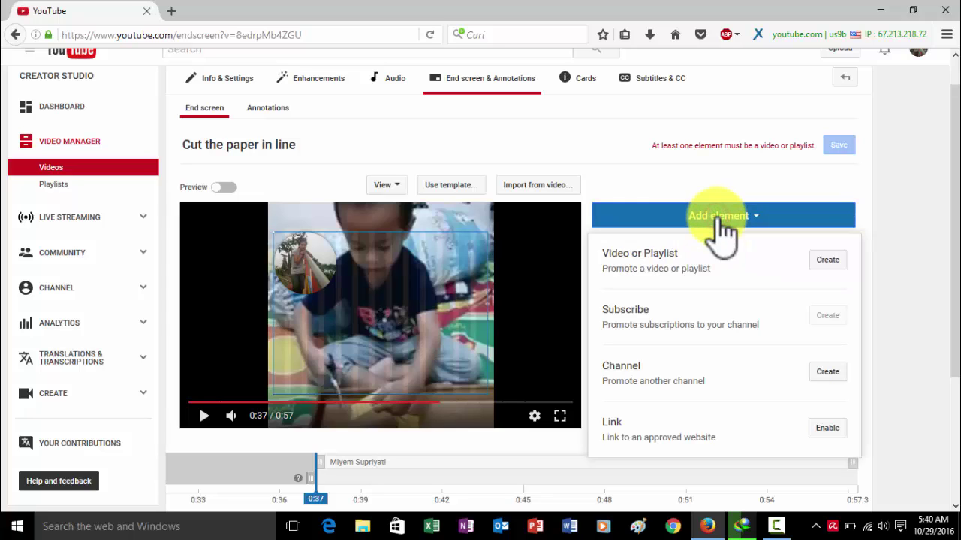
left_click(834, 429)
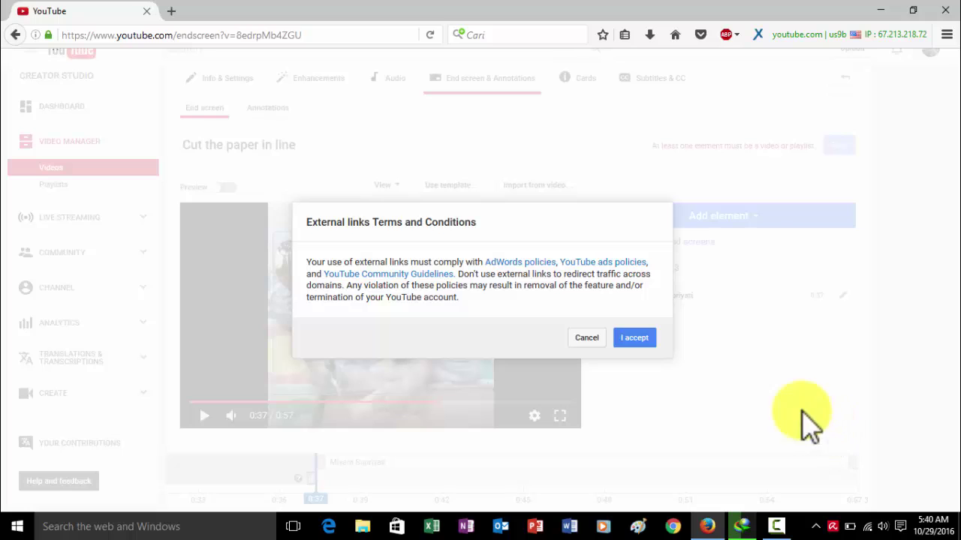
left_click(635, 339)
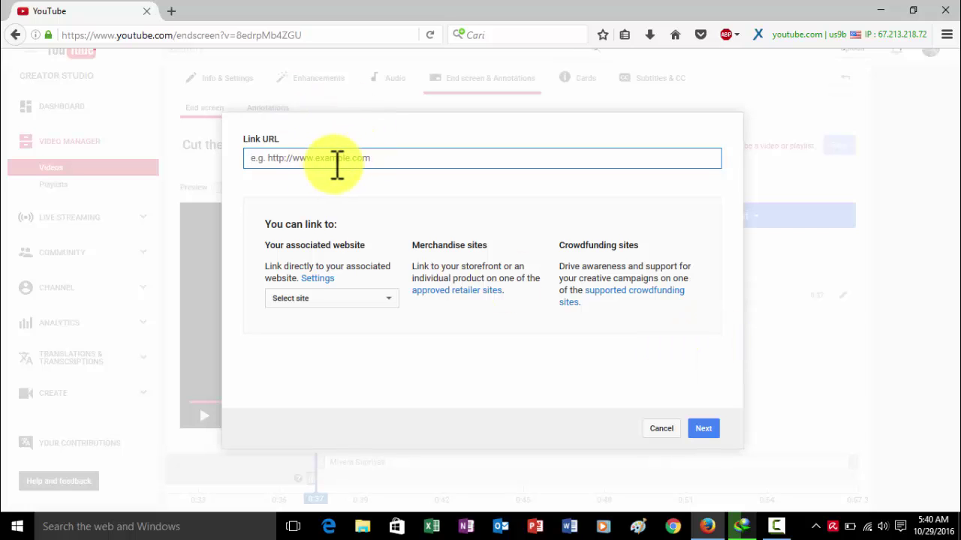
left_click(169, 12)
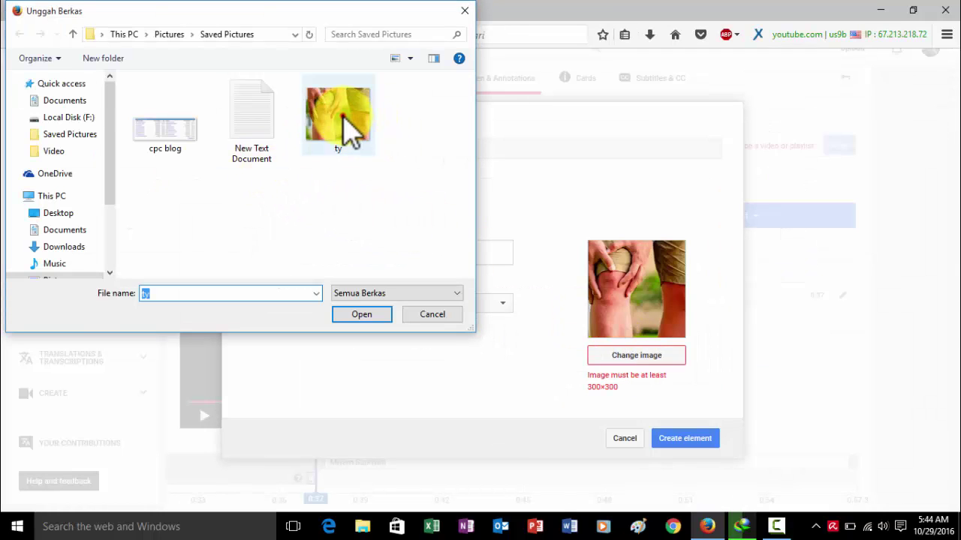
Open the image file ty from the upload dialog's Saved Pictures folder in Paint
left_click(343, 120)
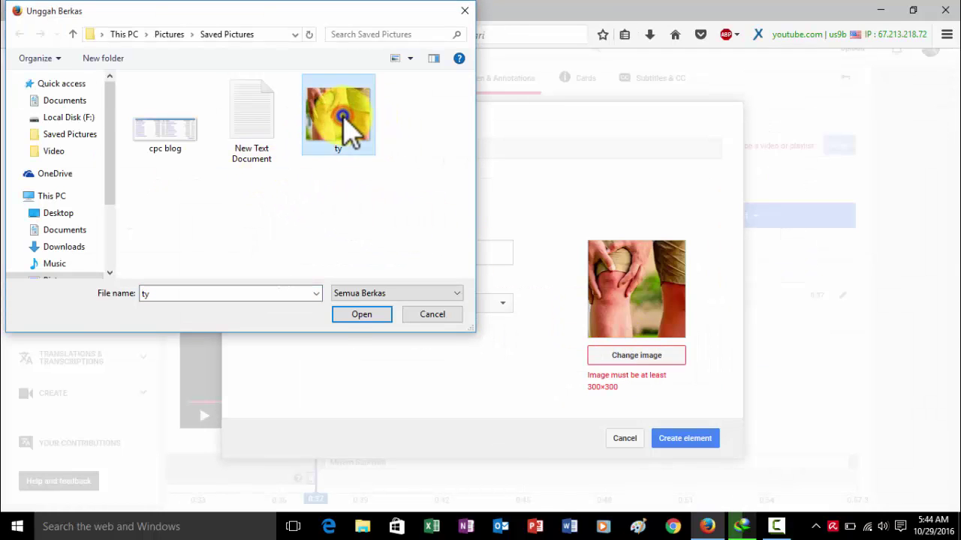
right_click(344, 120)
mouse_move(495, 260)
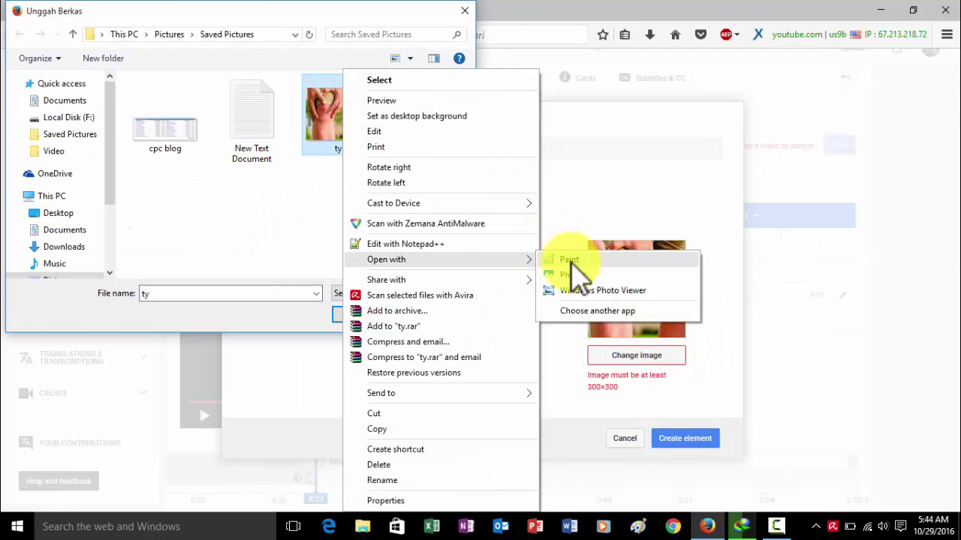
left_click(571, 260)
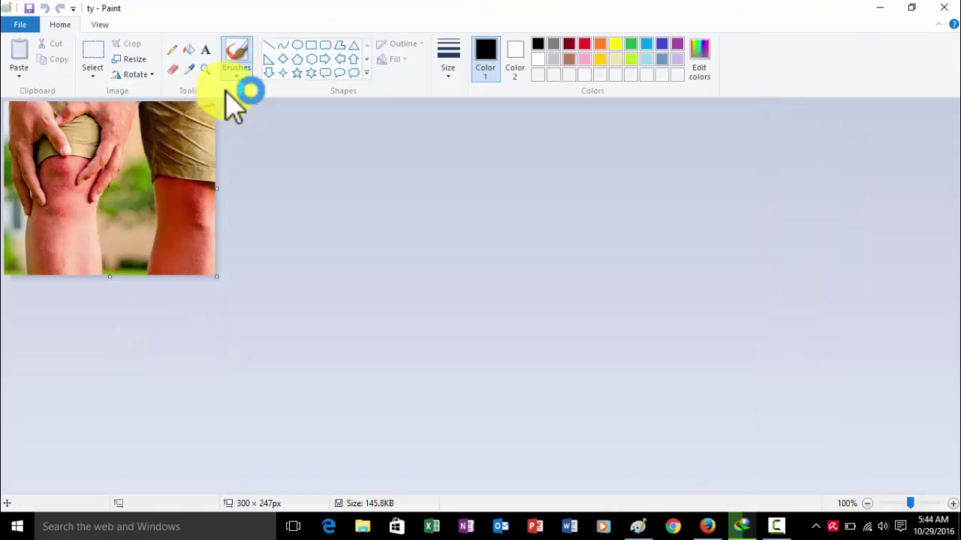
Resize the image to 400 pixels wide with its aspect ratio maintained, save it and close Paint
left_click(133, 58)
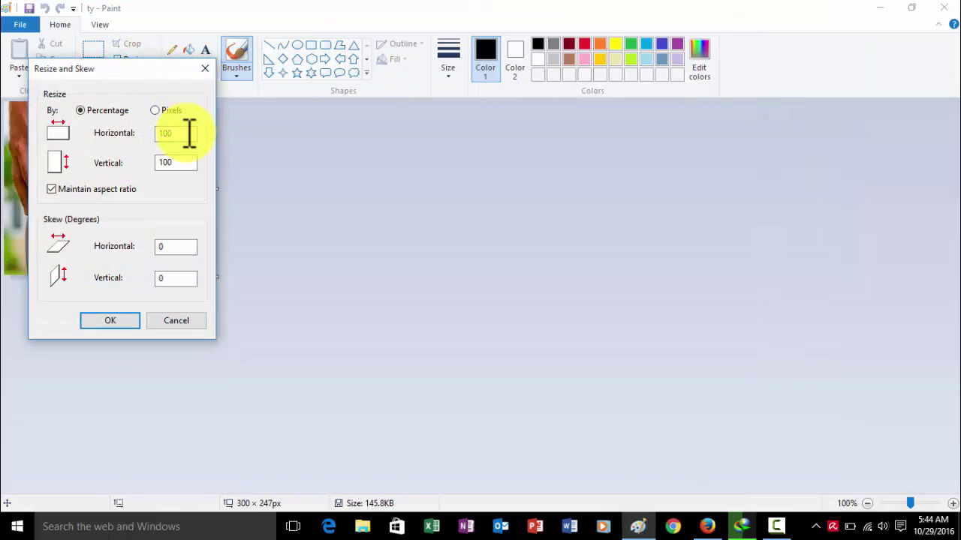
double_click(182, 133)
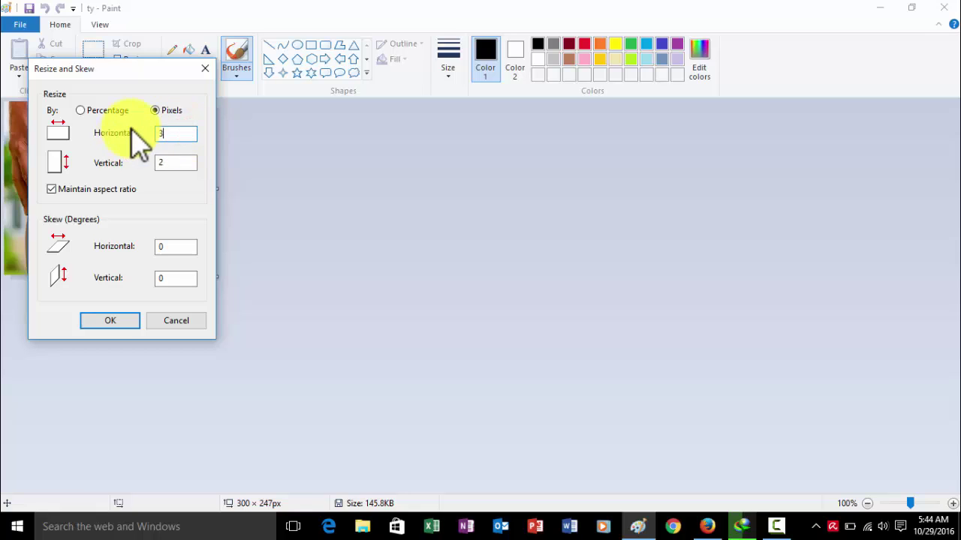
type("350")
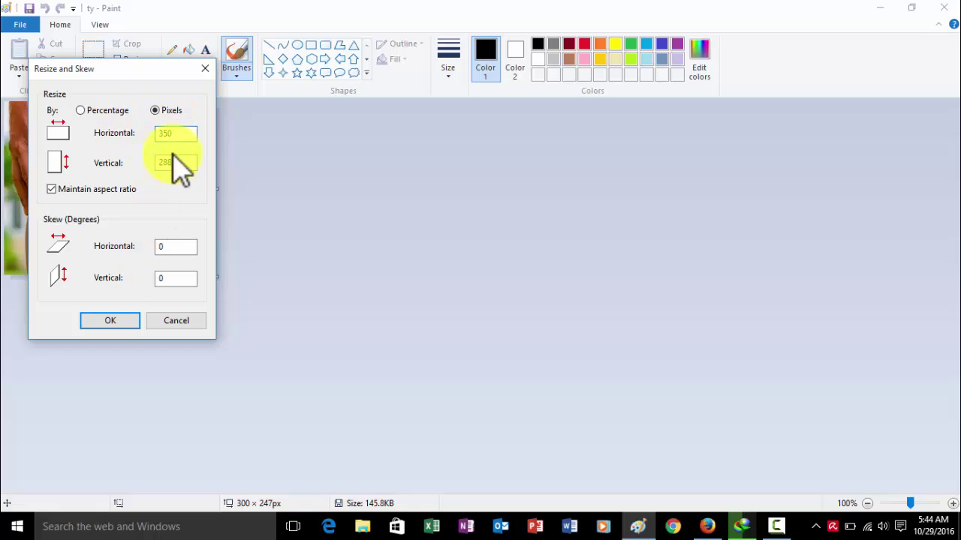
left_click(184, 133)
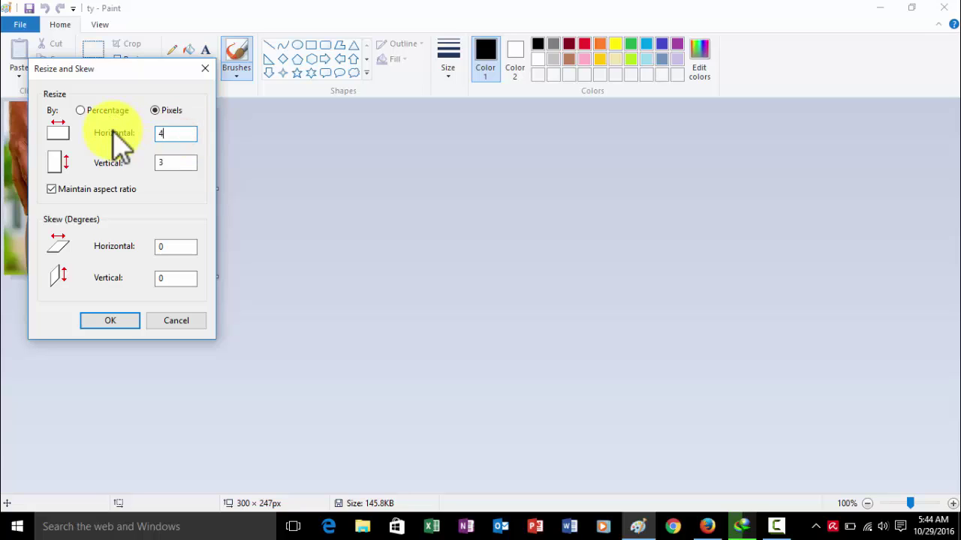
left_click(125, 320)
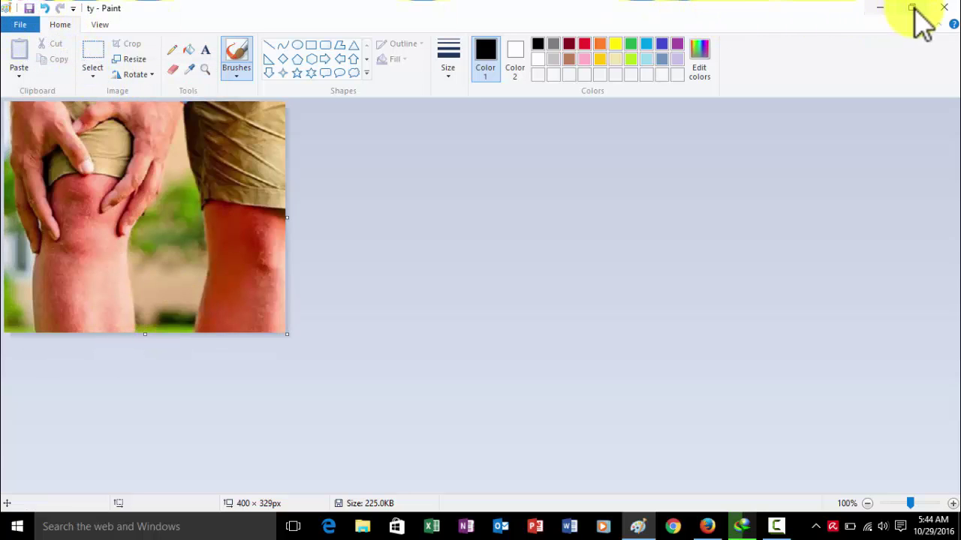
left_click(945, 8)
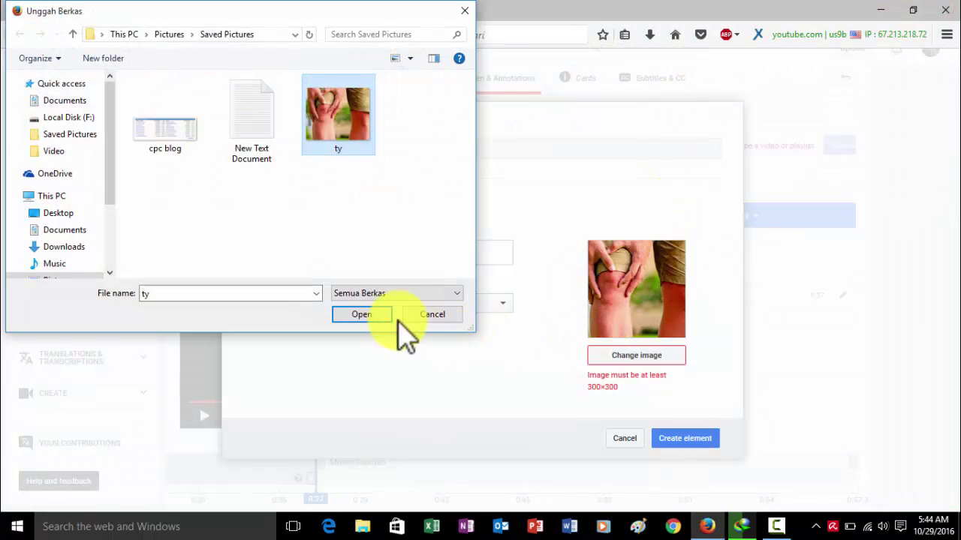
Create the link element with the resized ty image and place it in the lower-right corner of the video's end screen area
left_click(353, 319)
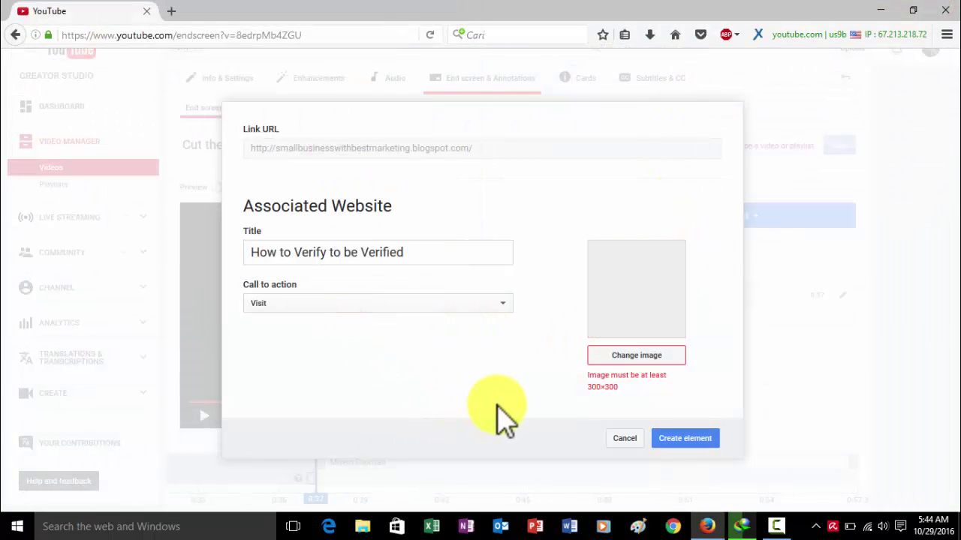
left_click(685, 440)
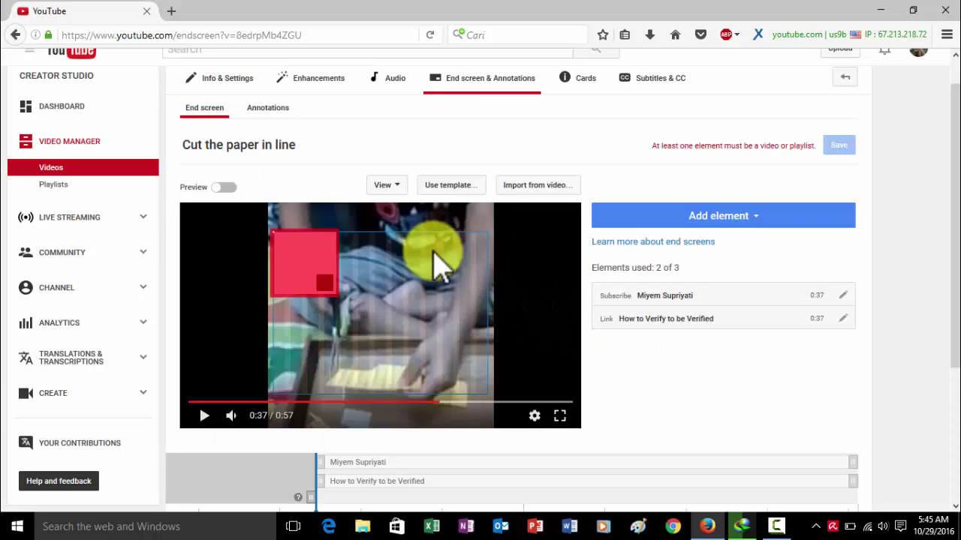
left_click_drag(307, 253, 473, 357)
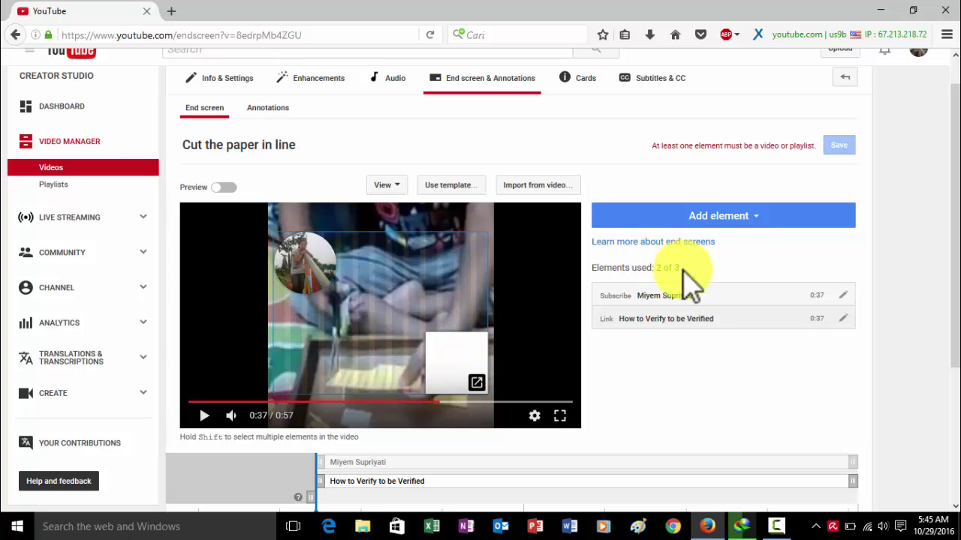
Add a Best for viewer video element and place it in the lower-left corner of the end screen area, beneath the Subscribe element
left_click(758, 216)
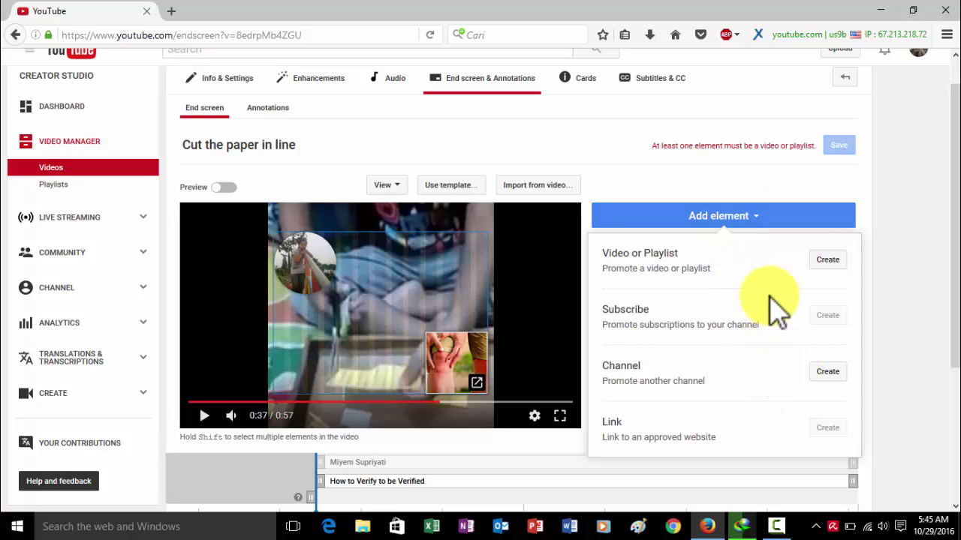
left_click(829, 259)
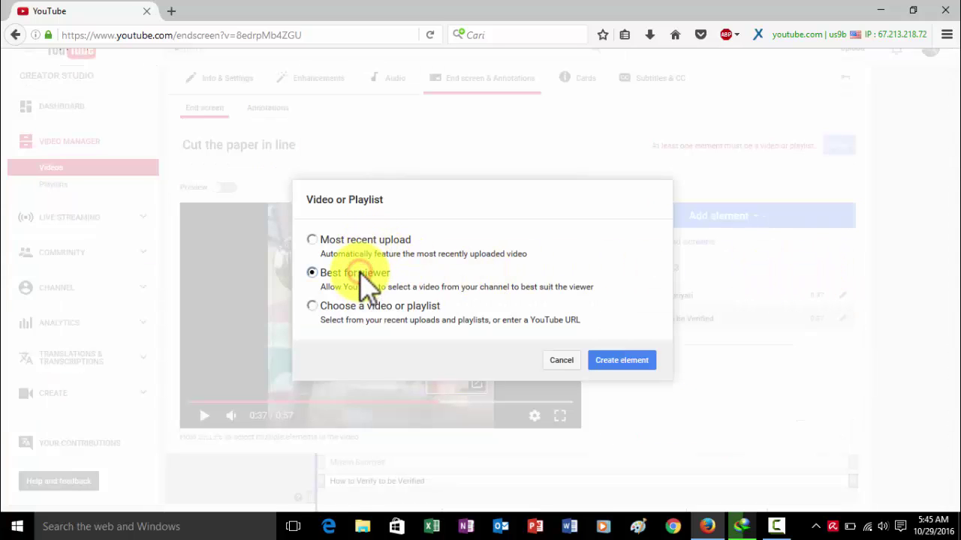
left_click(617, 362)
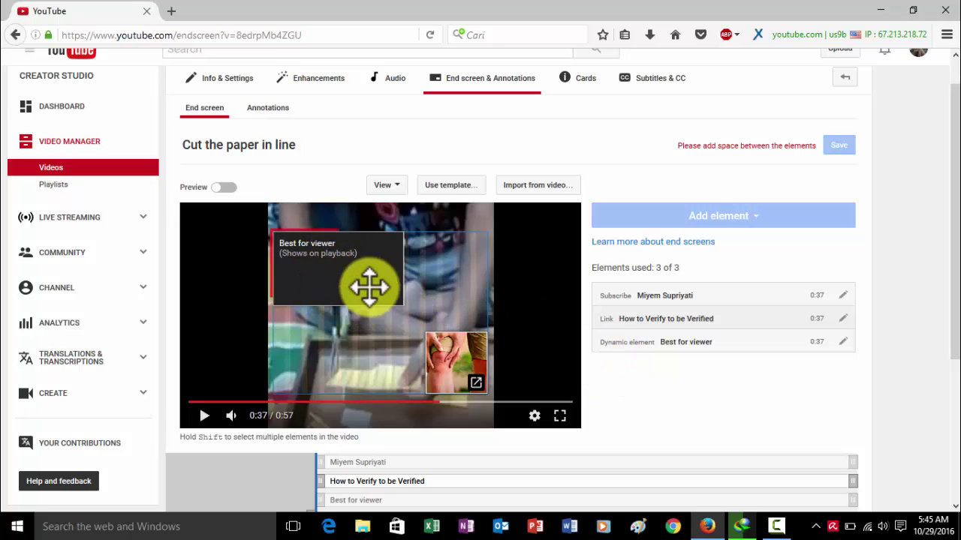
left_click_drag(375, 265, 368, 352)
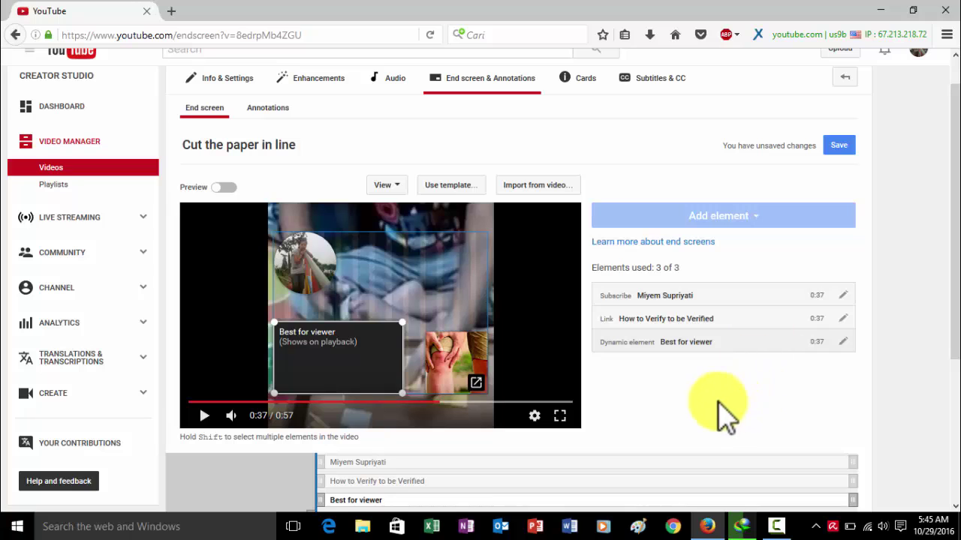
Start deleting the Subscribe element from the end screen and cancel the deletion
left_click(846, 295)
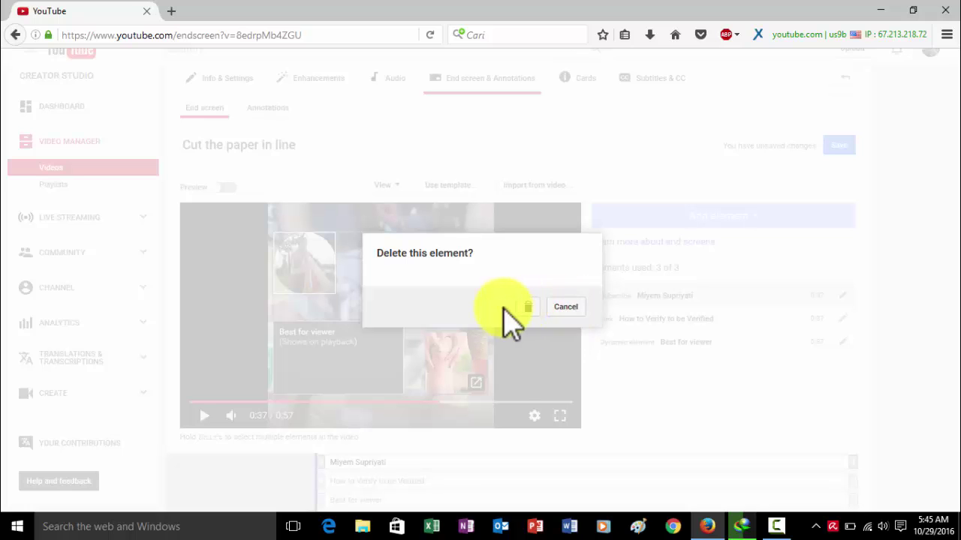
left_click(567, 307)
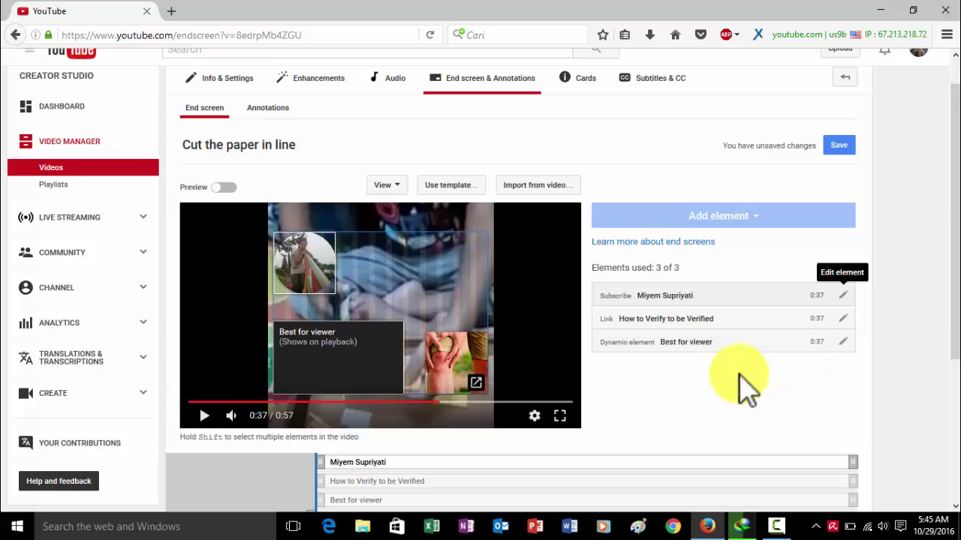
Try to move the end screen's start earlier than 0:37 on the timeline
scroll(672, 413, "down", 2)
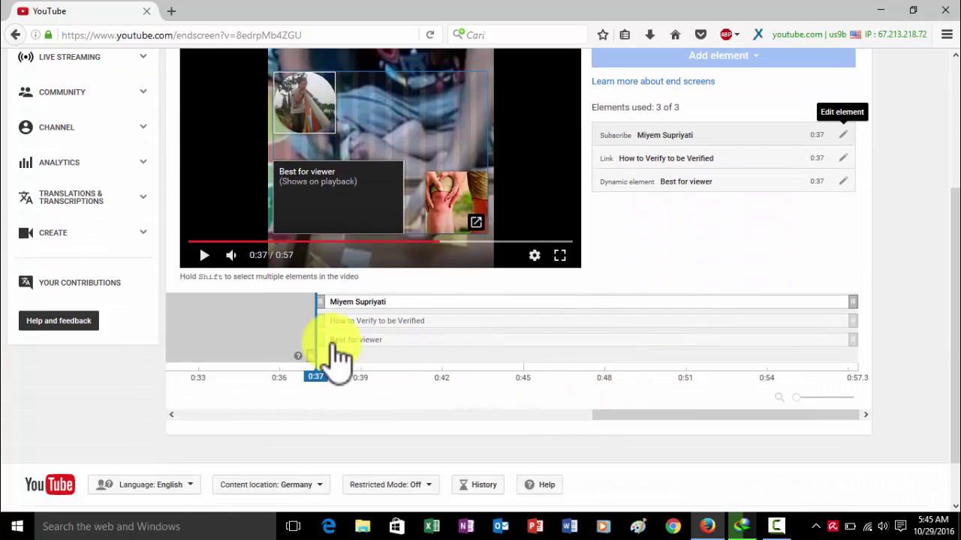
left_click_drag(313, 354, 168, 343)
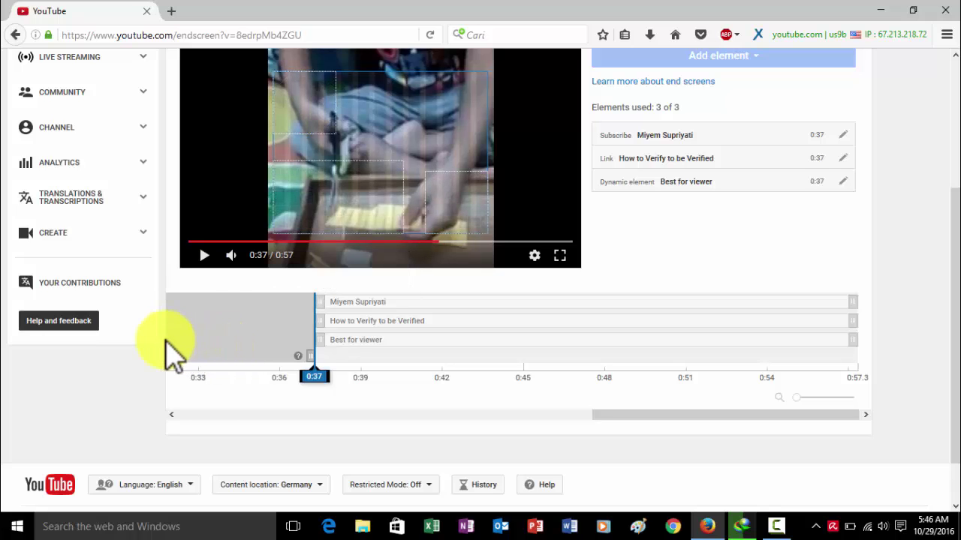
scroll(807, 324, "up", 2)
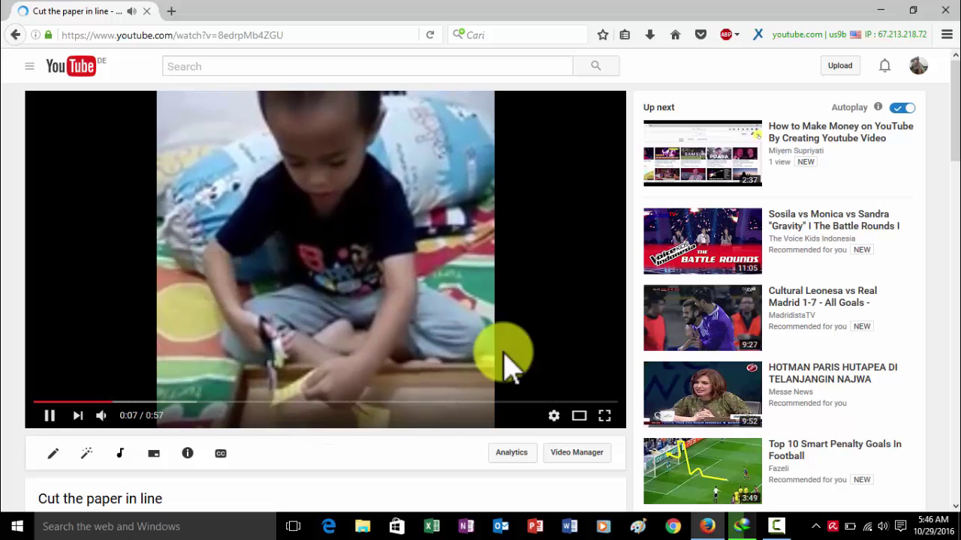
Jump to 0:47 in the published video and examine the link and Subscribe end screen elements
left_click(525, 403)
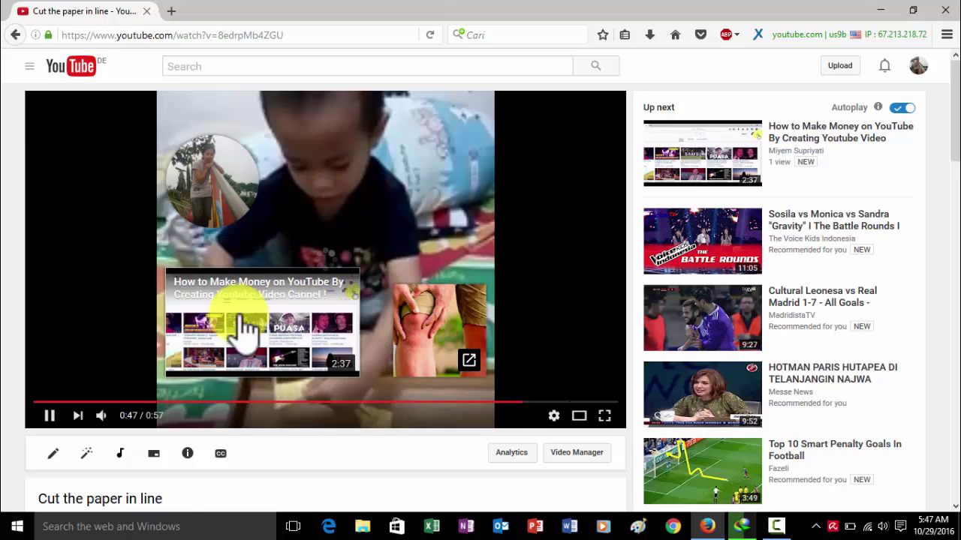
mouse_move(333, 350)
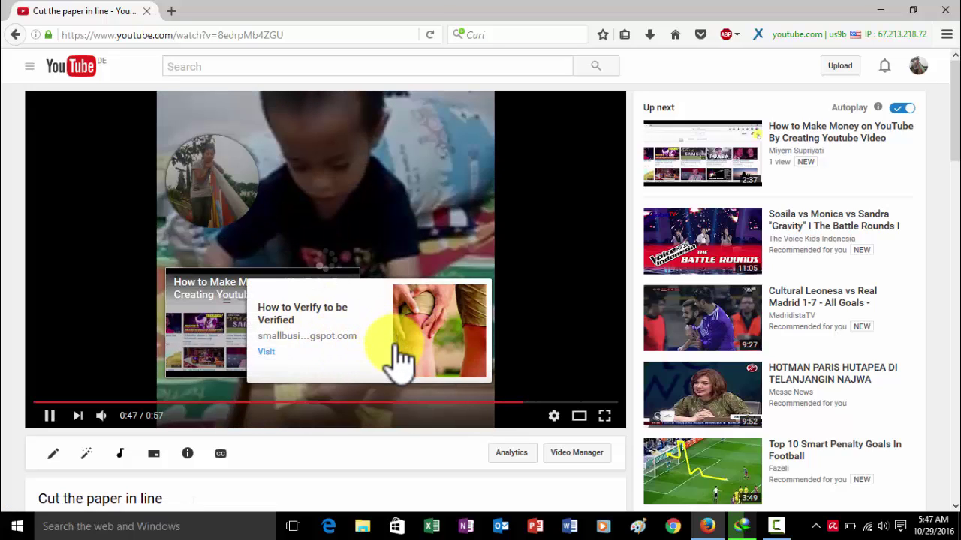
mouse_move(219, 173)
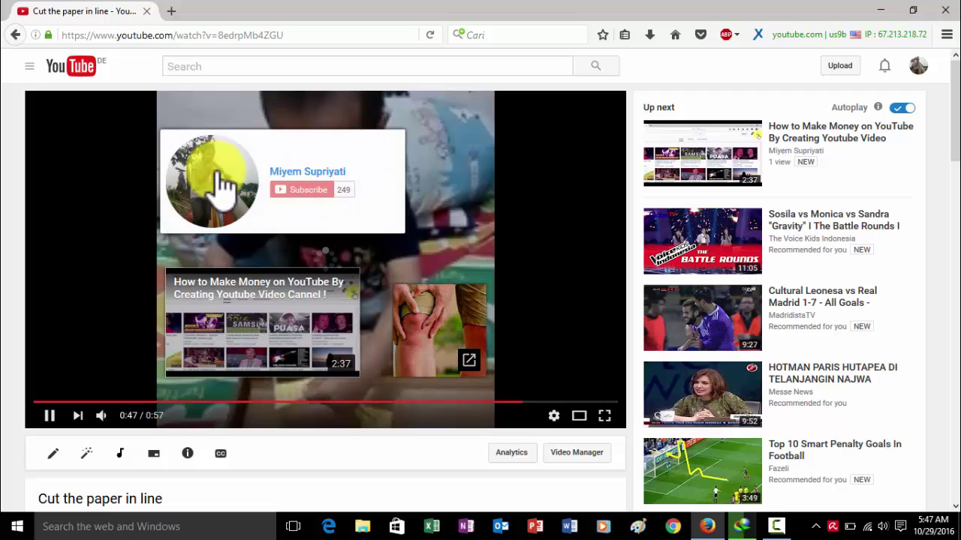